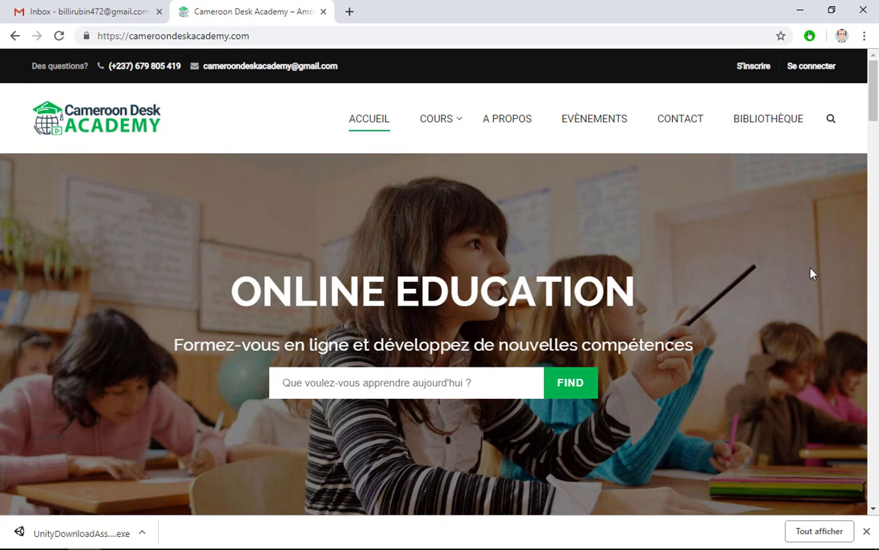
Register a new site account with a username, e-mail address and confirmed account password.
left_click(751, 68)
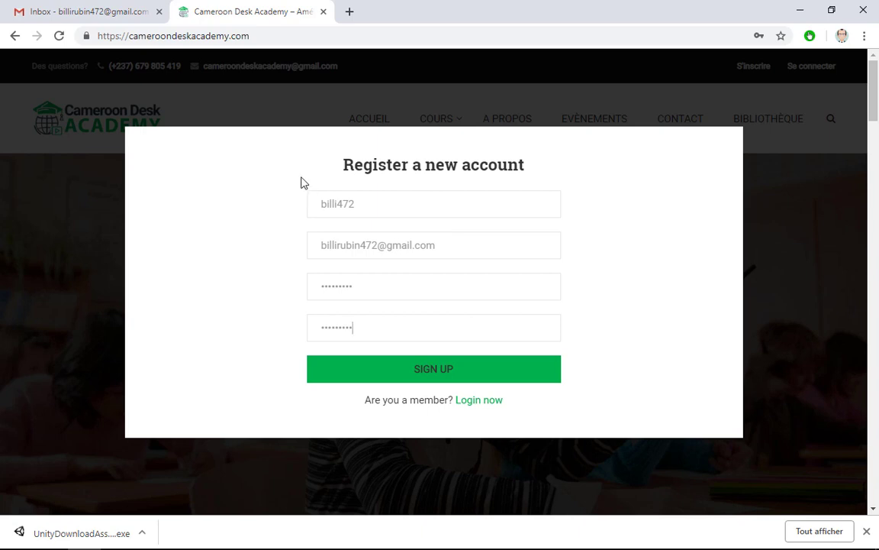
left_click(442, 372)
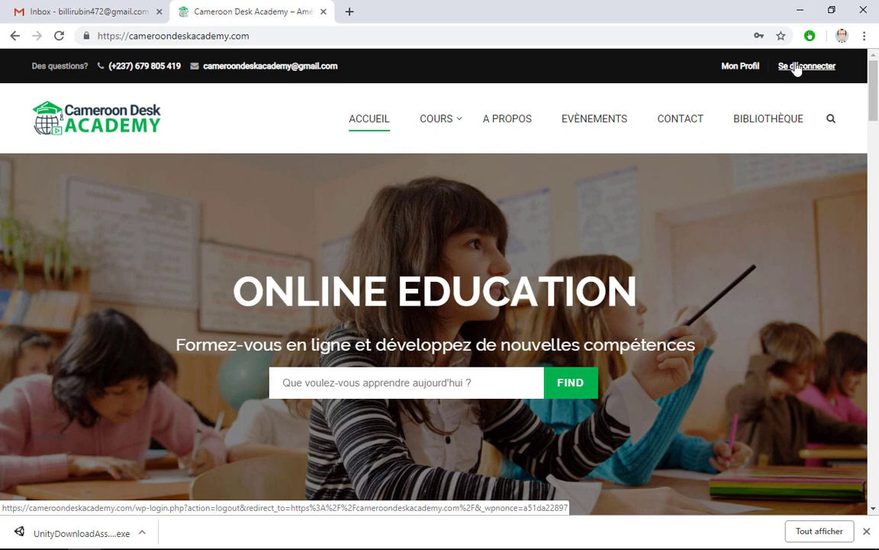
Open the account's profile page and view its Courses section.
left_click(731, 68)
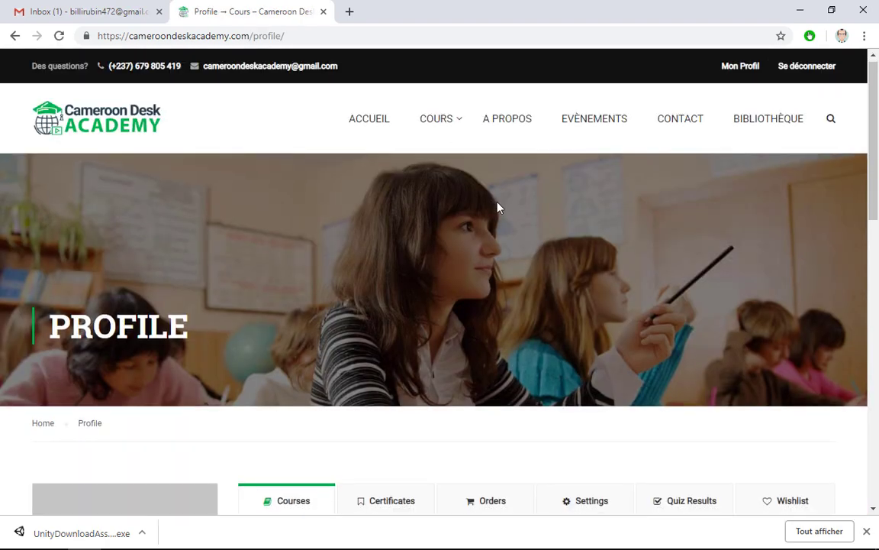
scroll(669, 149, "down", 2)
scroll(682, 116, "up", 2)
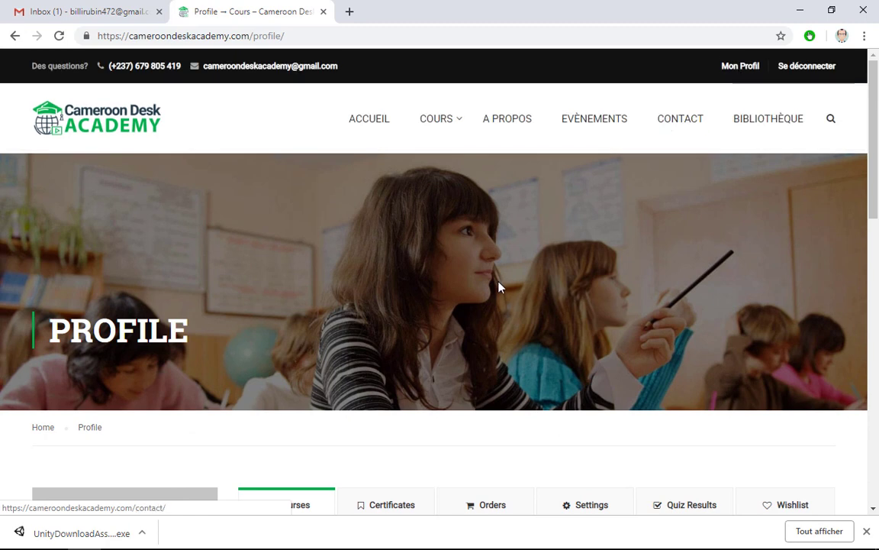
scroll(492, 284, "down", 3)
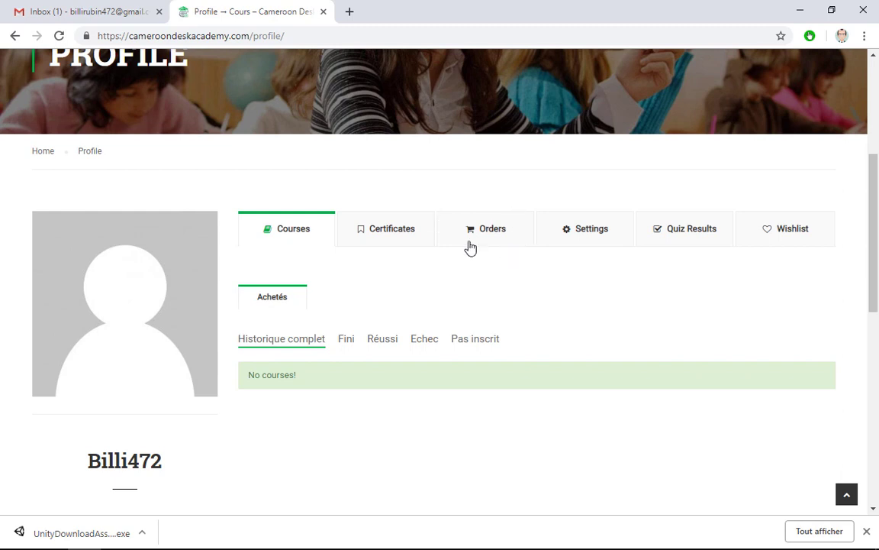
Open the profile settings and review the basic information fields.
left_click(580, 233)
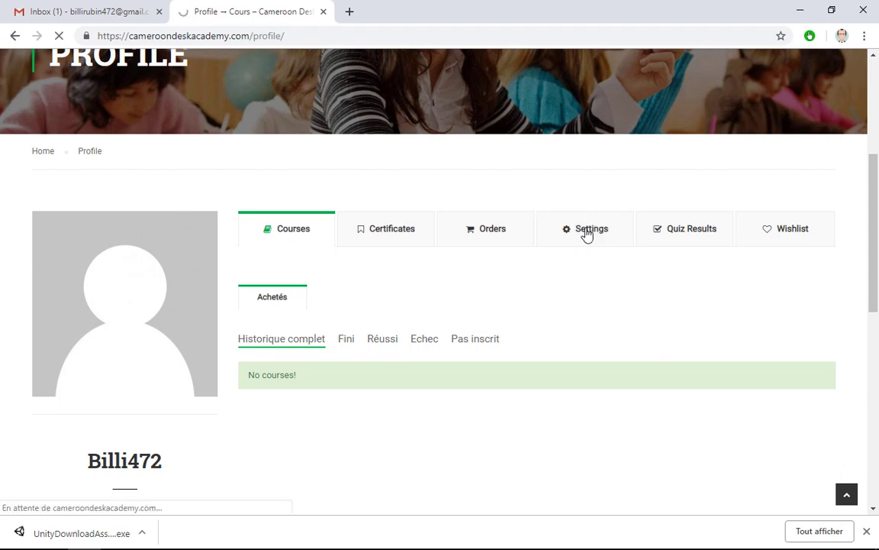
scroll(512, 237, "down", 4)
scroll(349, 293, "down", 2)
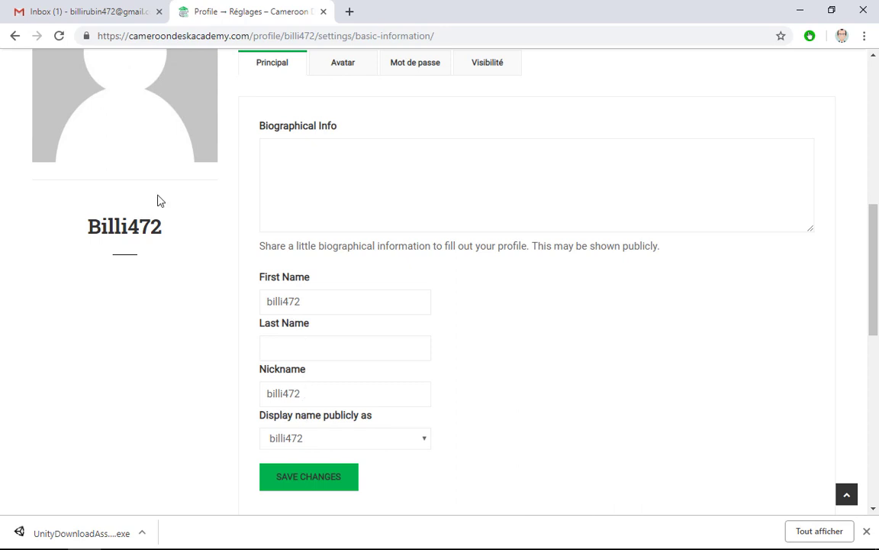
scroll(214, 206, "up", 3)
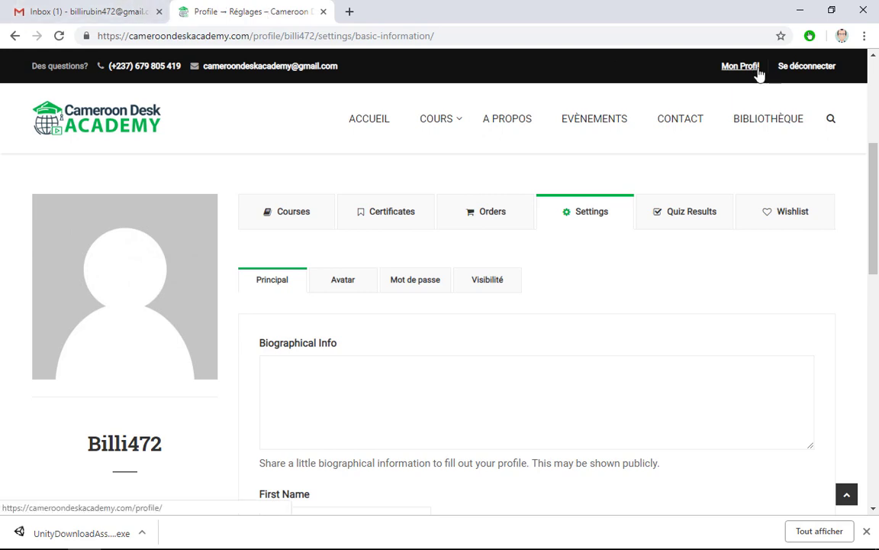
Switch to Gmail, open the Cameroon Desk Academy message about the login and password, and return to the academy site.
left_click(107, 6)
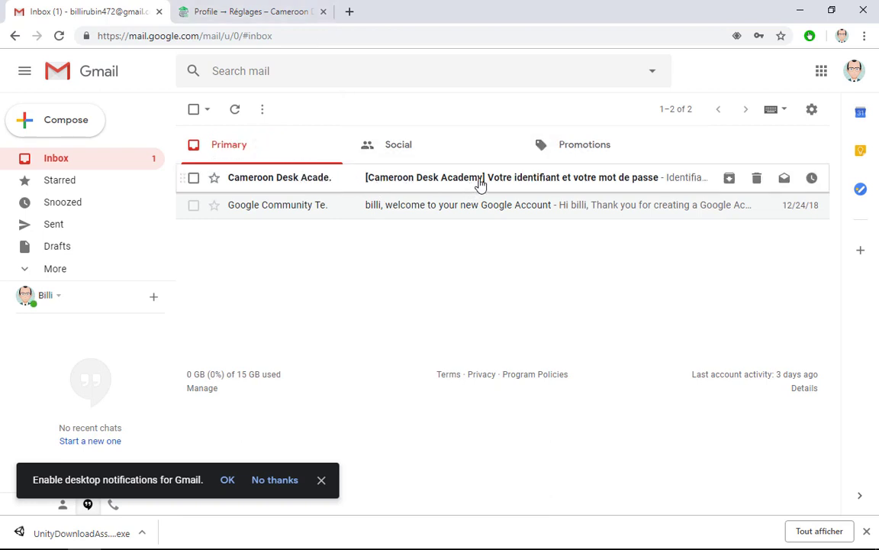
left_click(482, 184)
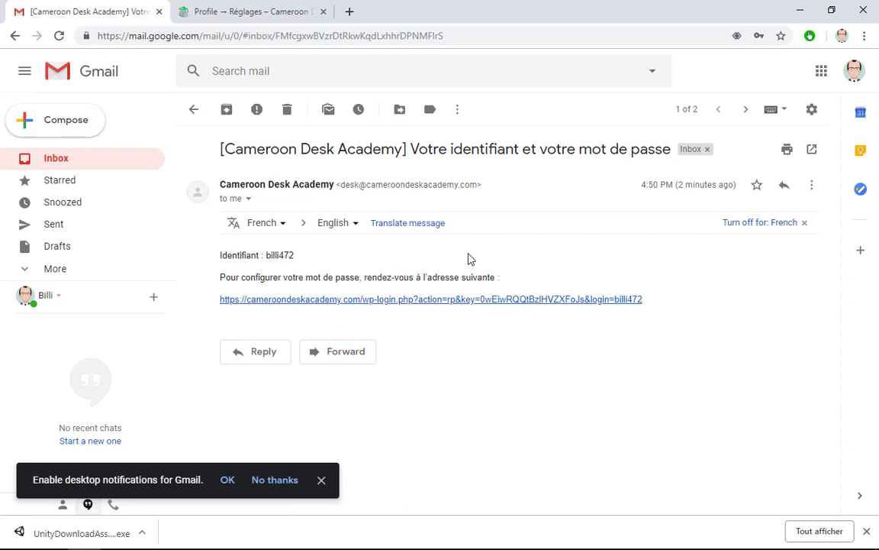
left_click(237, 11)
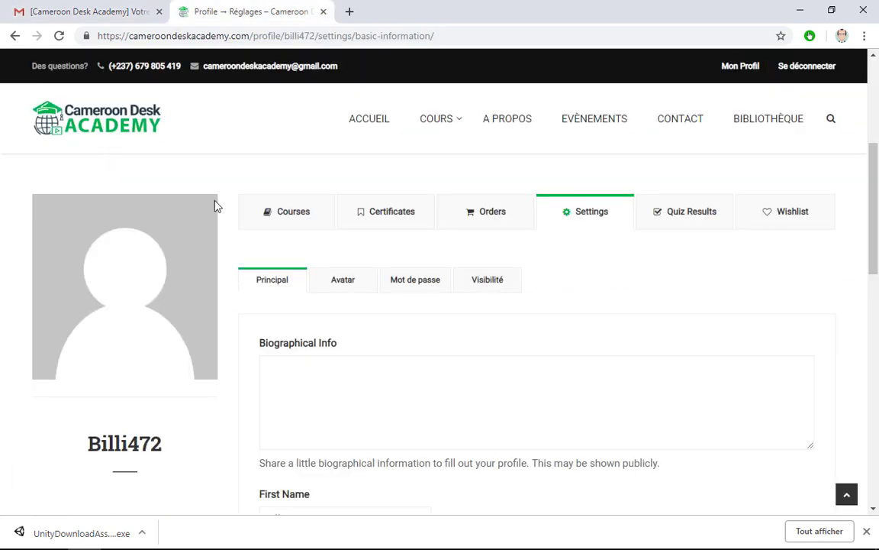
Open the profile's Courses section and examine the purchased courses history.
scroll(739, 84, "up", 3)
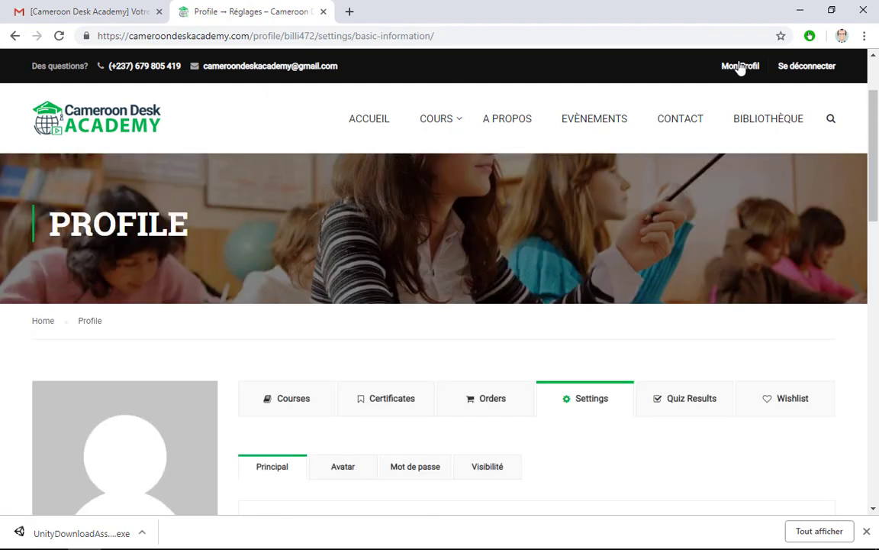
scroll(229, 381, "down", 3)
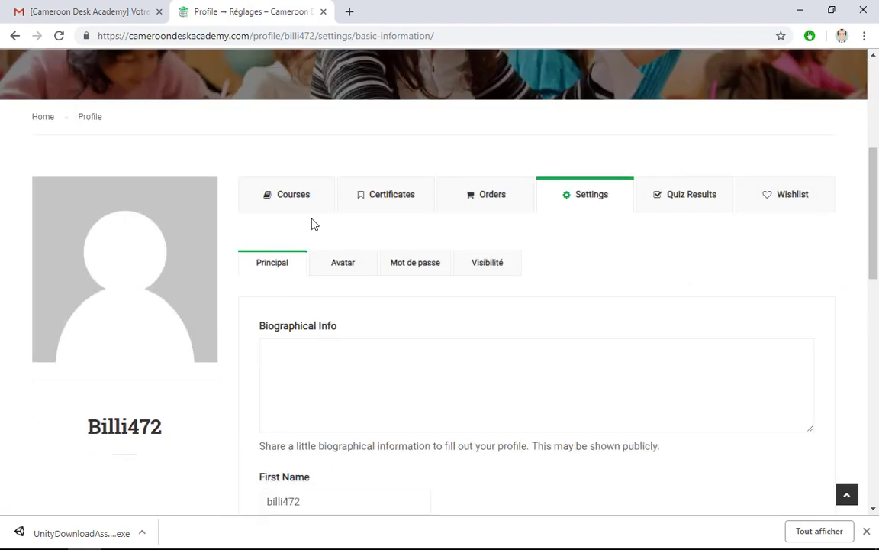
left_click(305, 204)
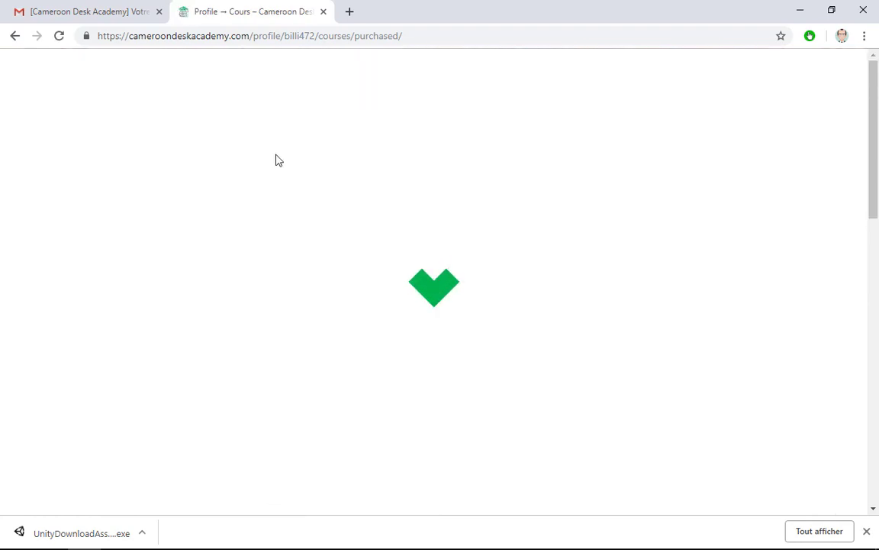
scroll(252, 310, "down", 5)
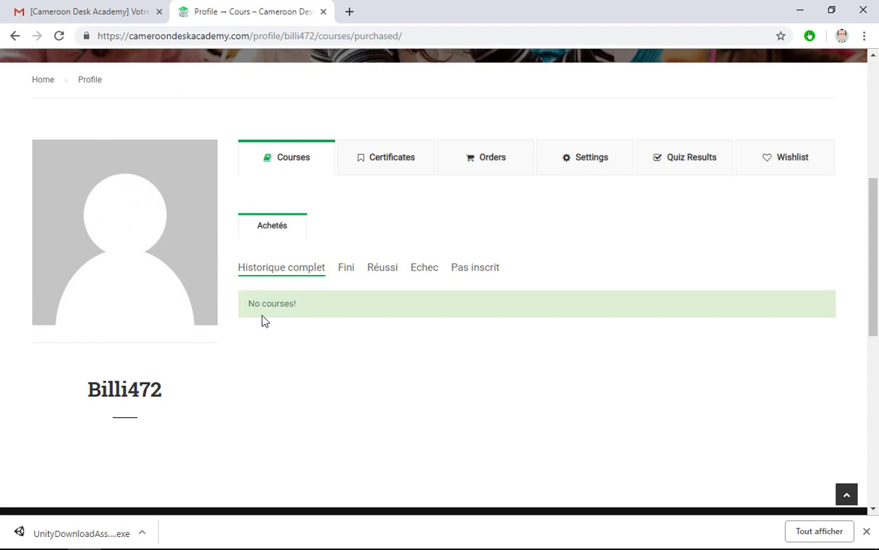
key("ctrl+a")
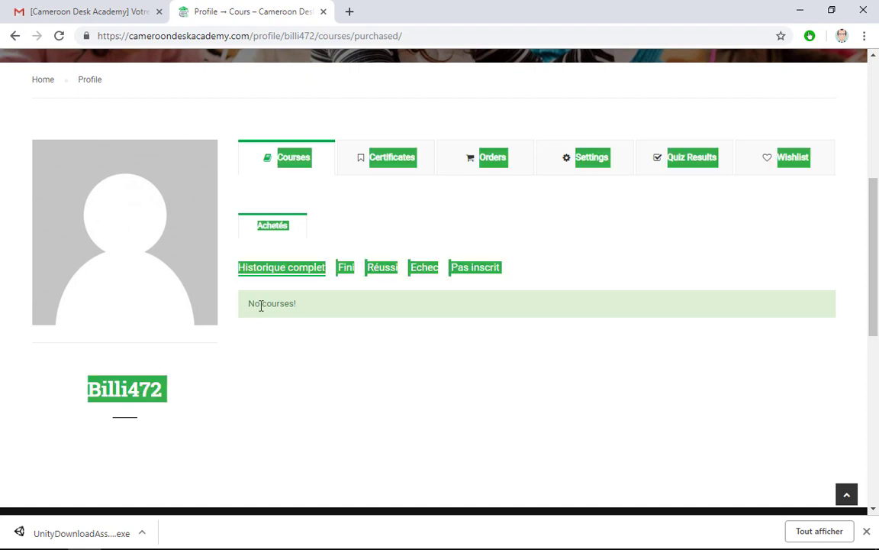
left_click(275, 307)
scroll(267, 275, "up", 2)
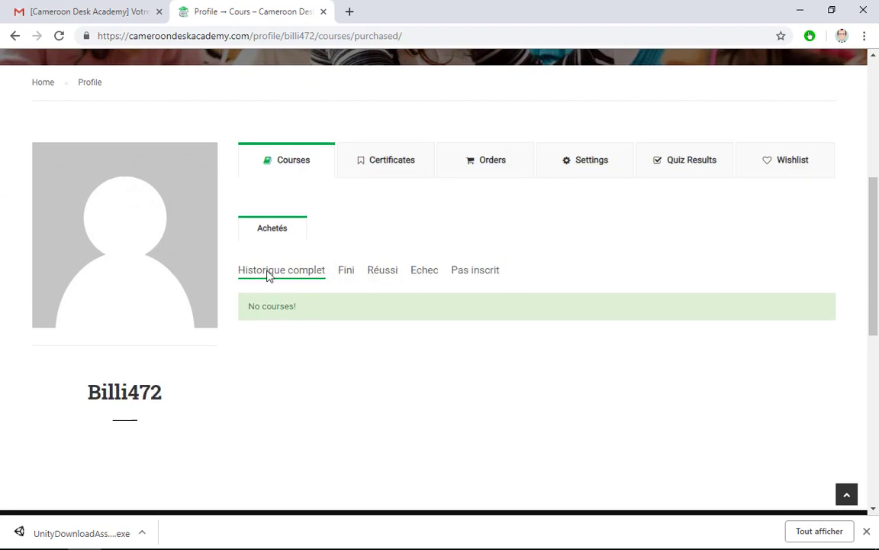
scroll(386, 205, "up", 3)
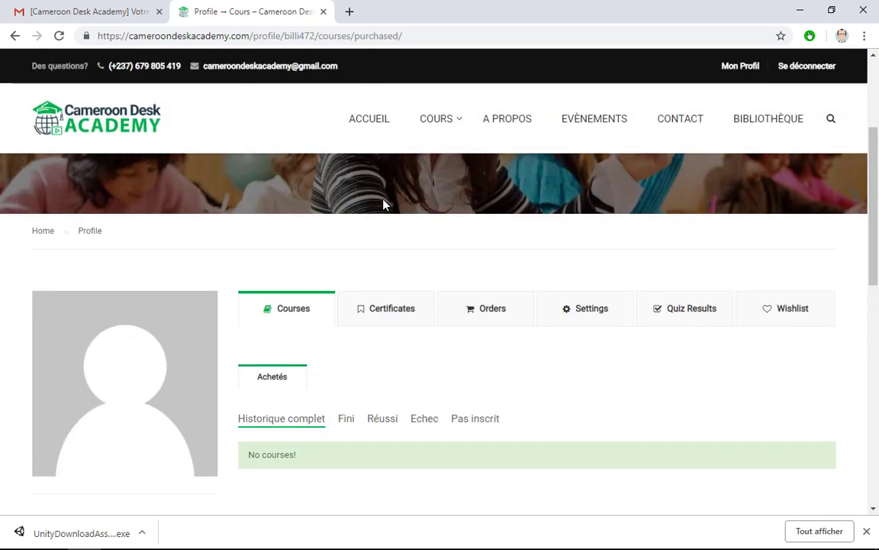
scroll(290, 240, "down", 4)
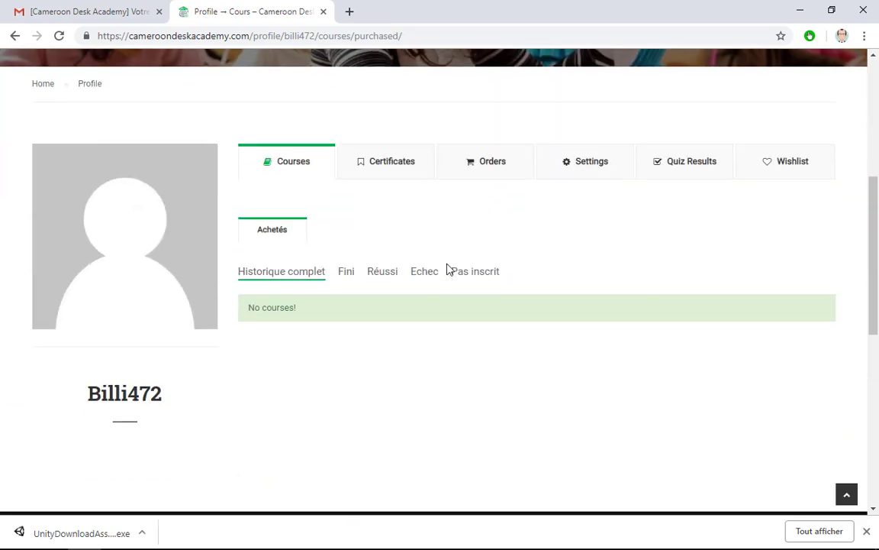
scroll(447, 269, "up", 4)
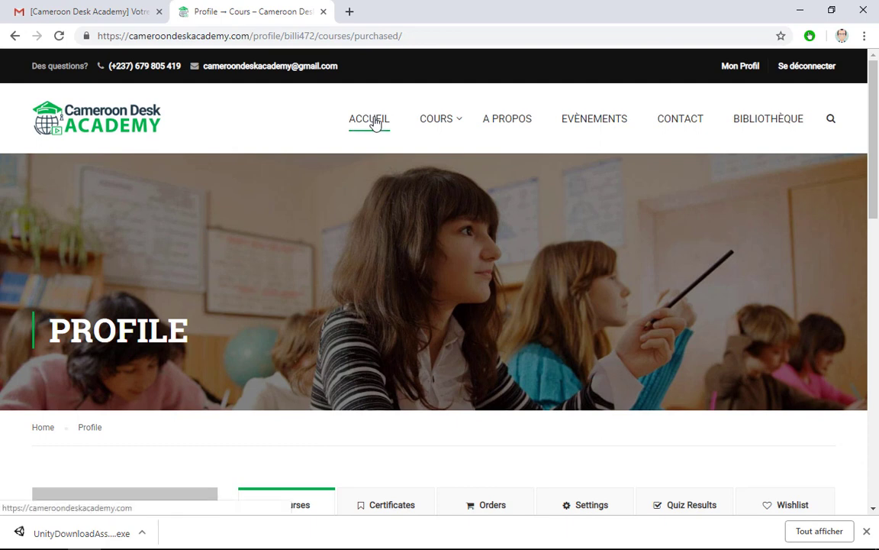
Return to the home page and log in with the account's username and password.
left_click(373, 120)
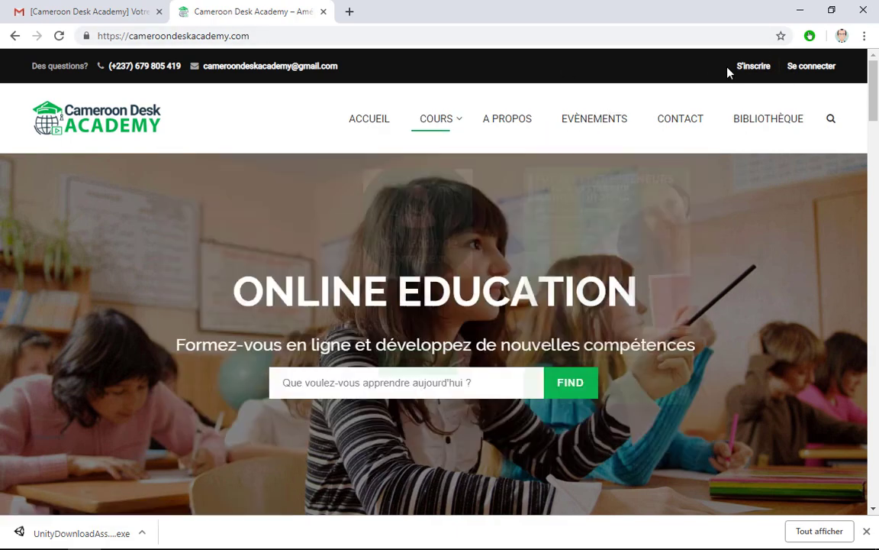
left_click(808, 68)
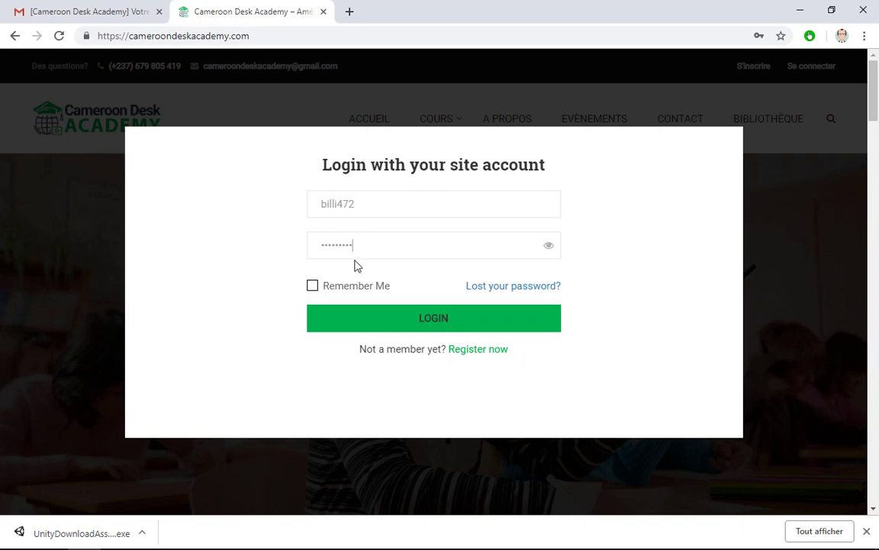
left_click(430, 330)
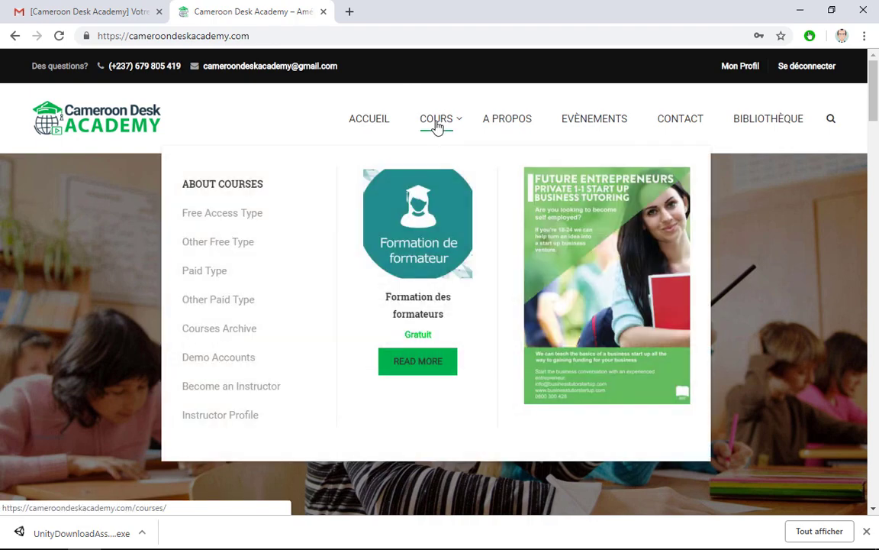
Open the course catalogue, look through the newly published courses and activate the course search field.
left_click(438, 122)
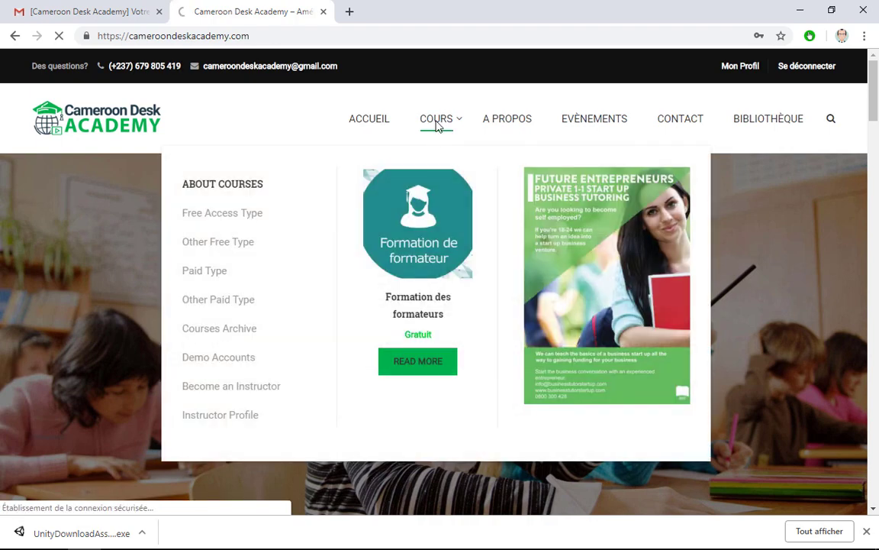
scroll(361, 309, "down", 4)
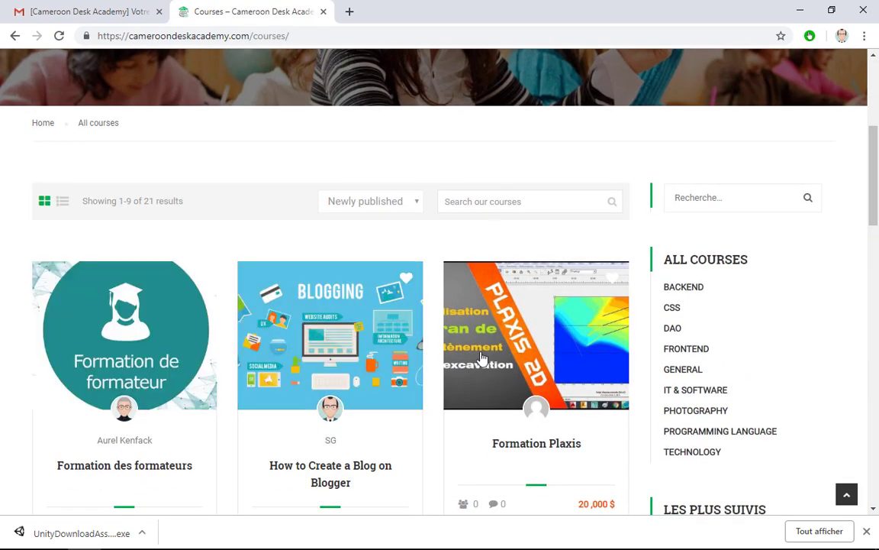
mouse_move(372, 365)
scroll(371, 358, "down", 1)
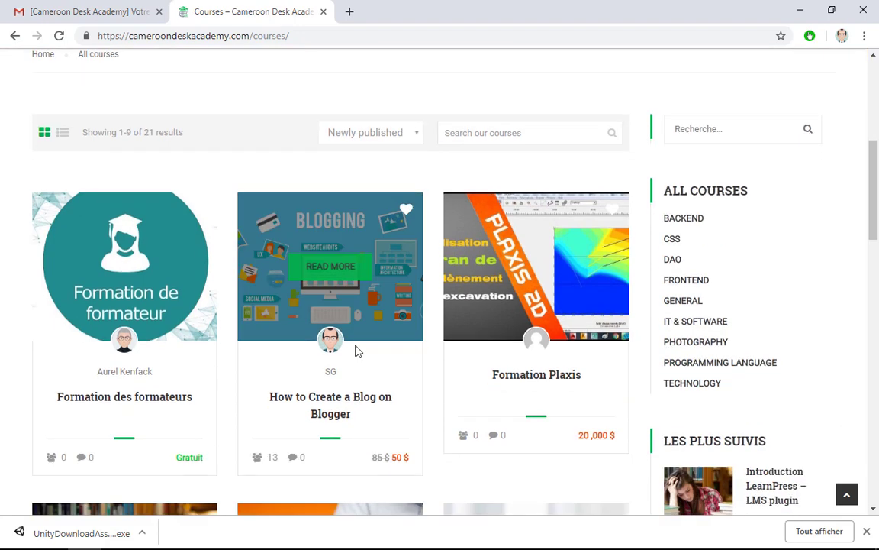
scroll(532, 275, "up", 2)
scroll(519, 298, "up", 1)
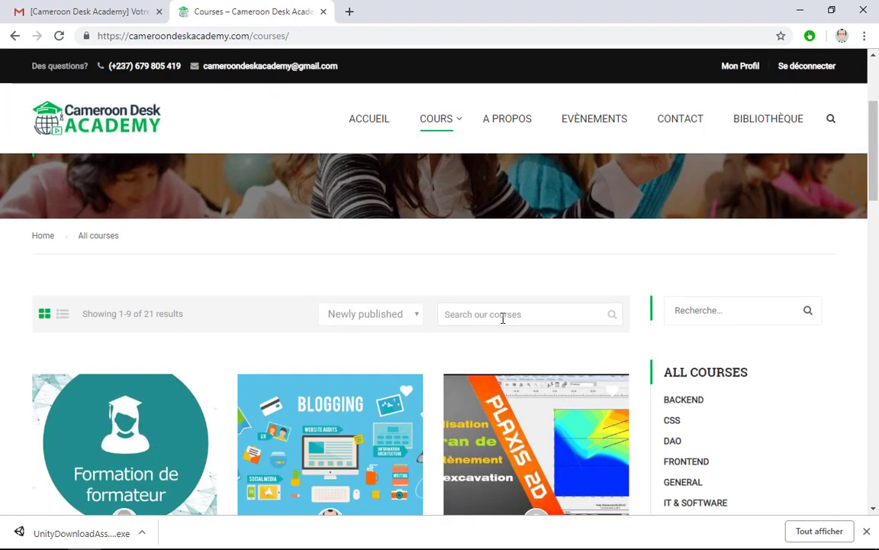
left_click(552, 315)
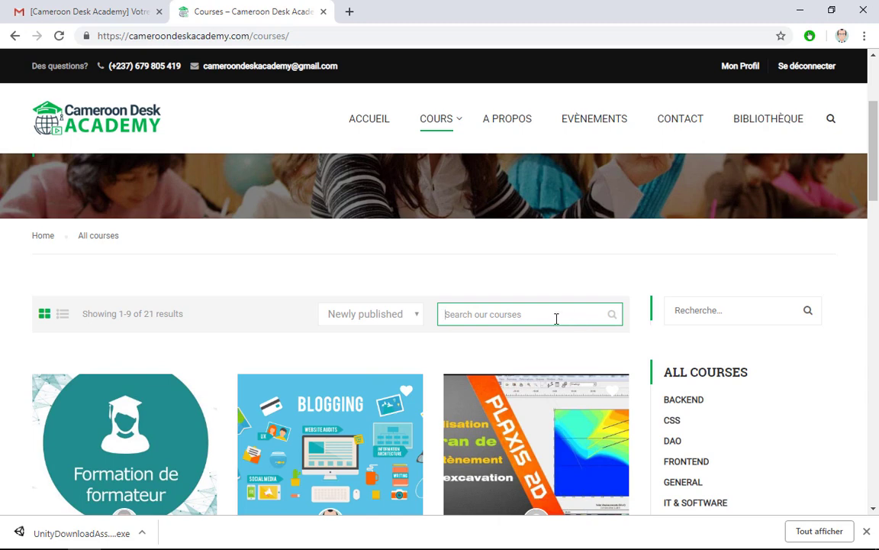
Open the "How to Create a Blog on Blogger" course and review its price, overview and course features.
scroll(532, 299, "down", 2)
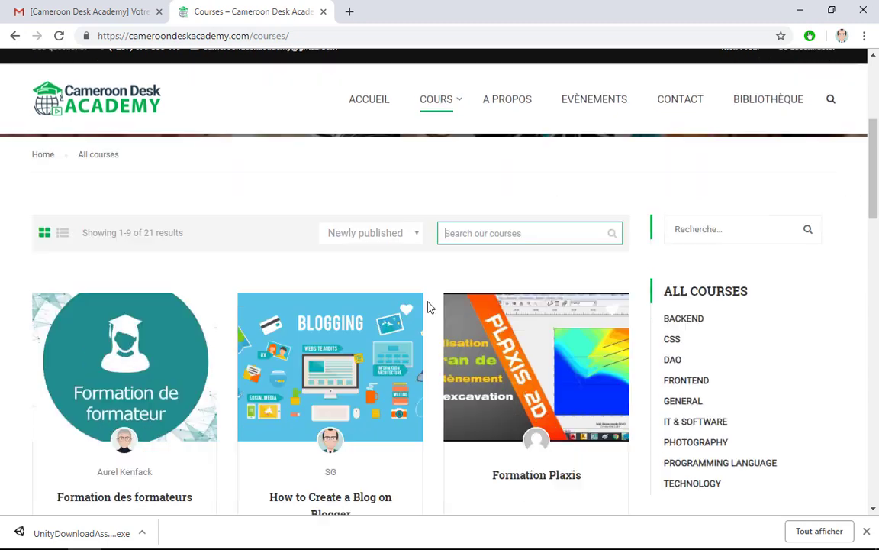
scroll(339, 390, "down", 1)
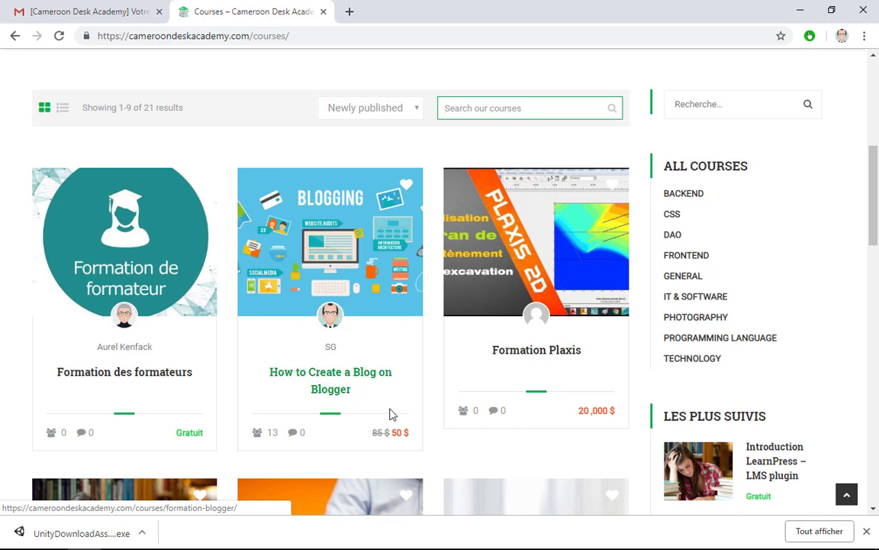
left_click(329, 379)
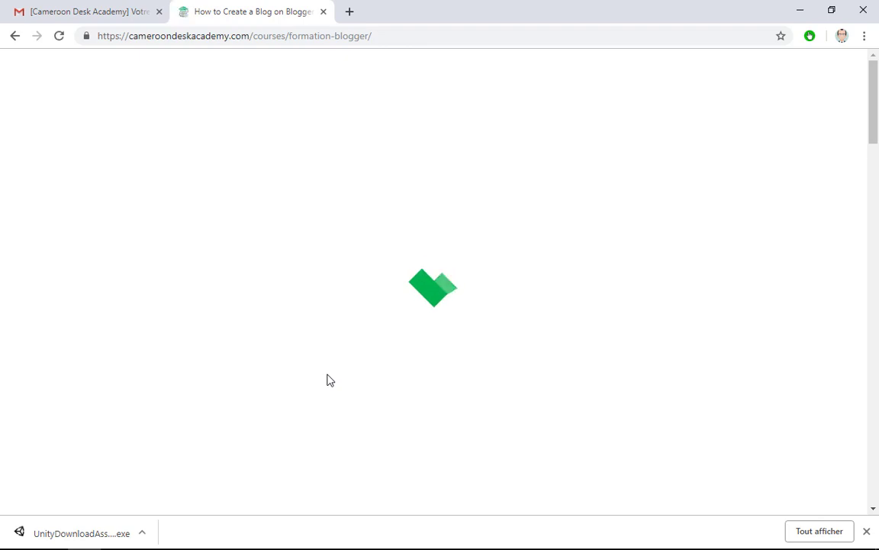
scroll(283, 350, "down", 1)
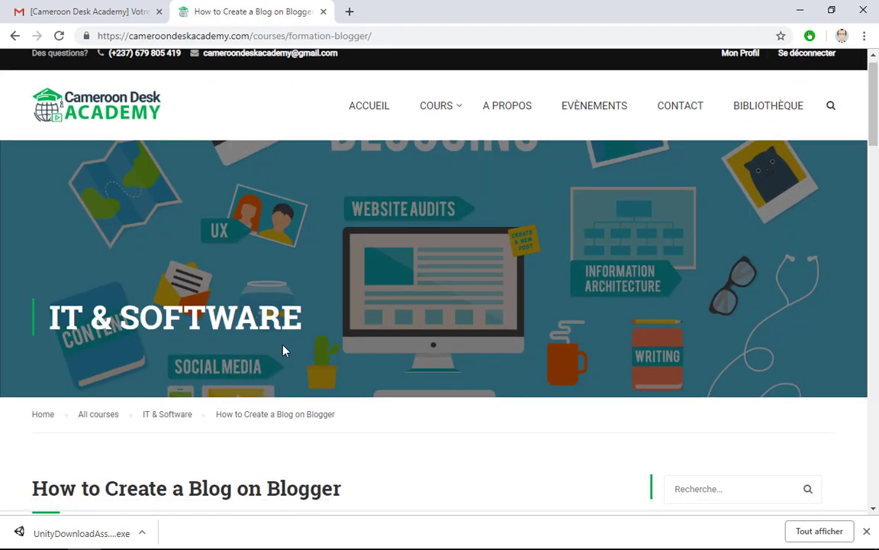
scroll(283, 350, "down", 3)
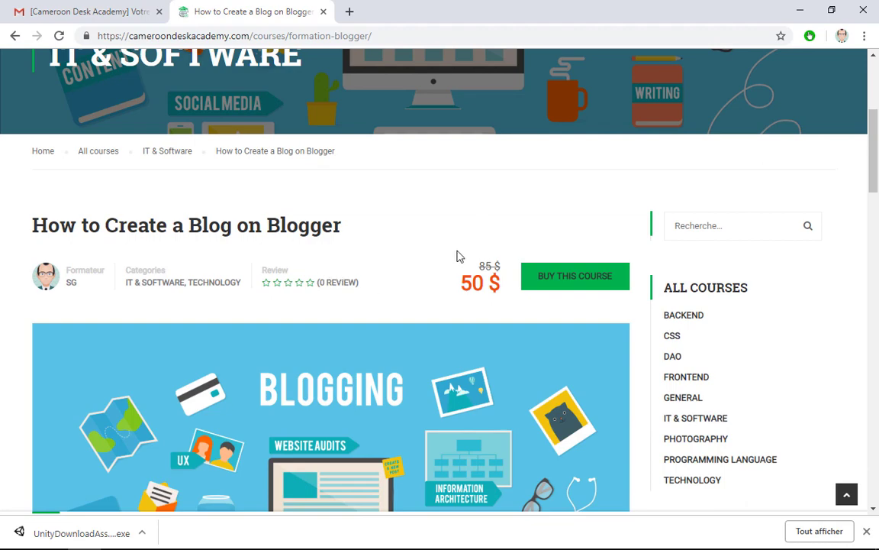
scroll(508, 265, "down", 7)
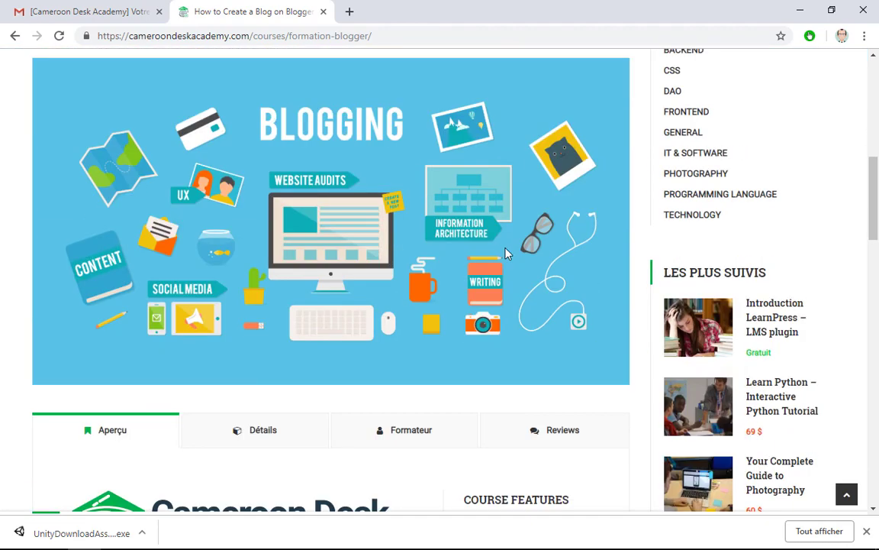
scroll(481, 244, "down", 3)
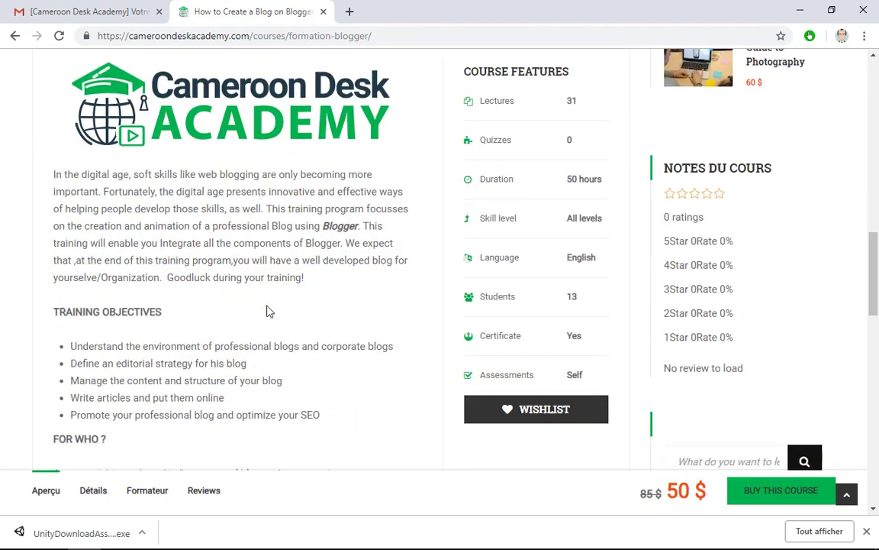
Read the course's training objectives and prerequisites, and look through the chapters and lectures in its details.
scroll(268, 300, "down", 4)
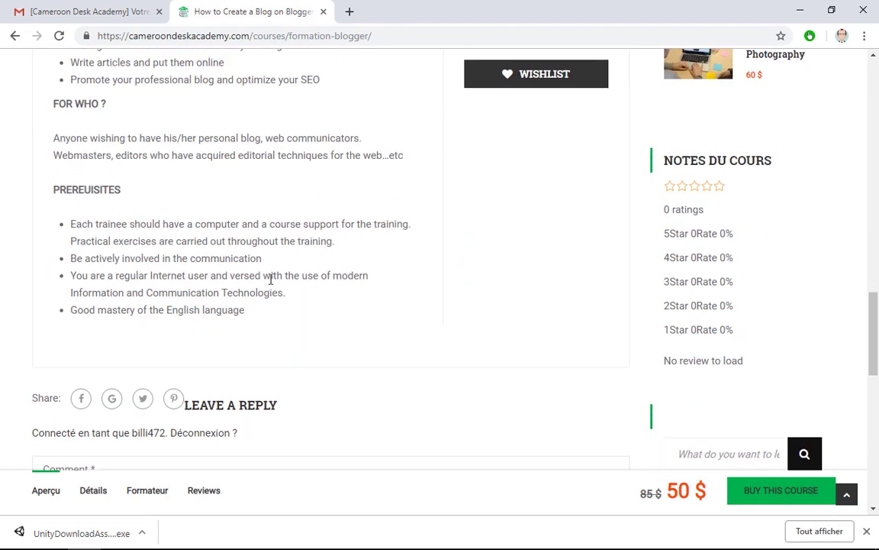
scroll(271, 278, "up", 2)
scroll(271, 278, "up", 12)
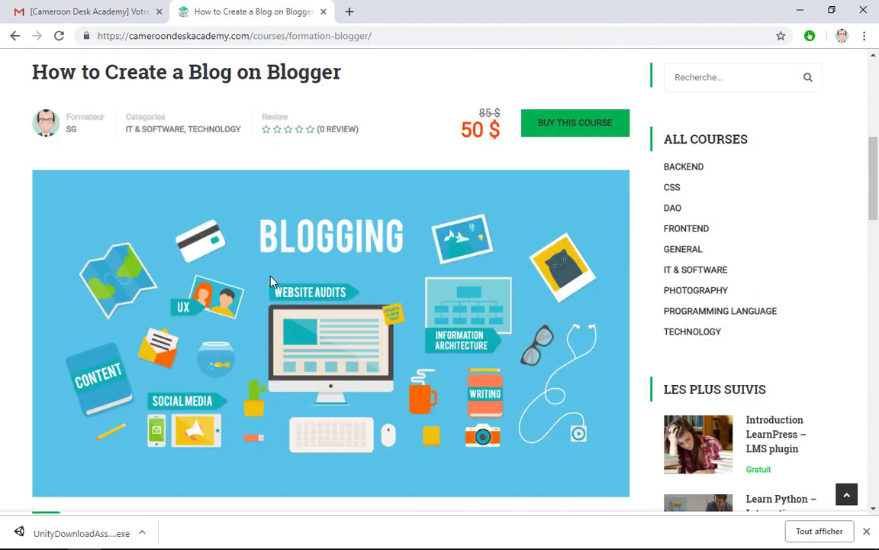
scroll(271, 284, "down", 8)
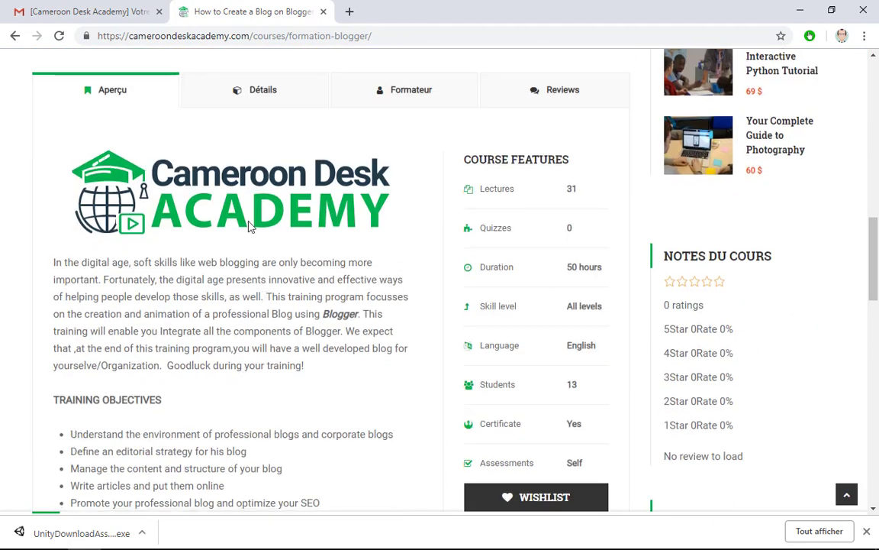
left_click(246, 91)
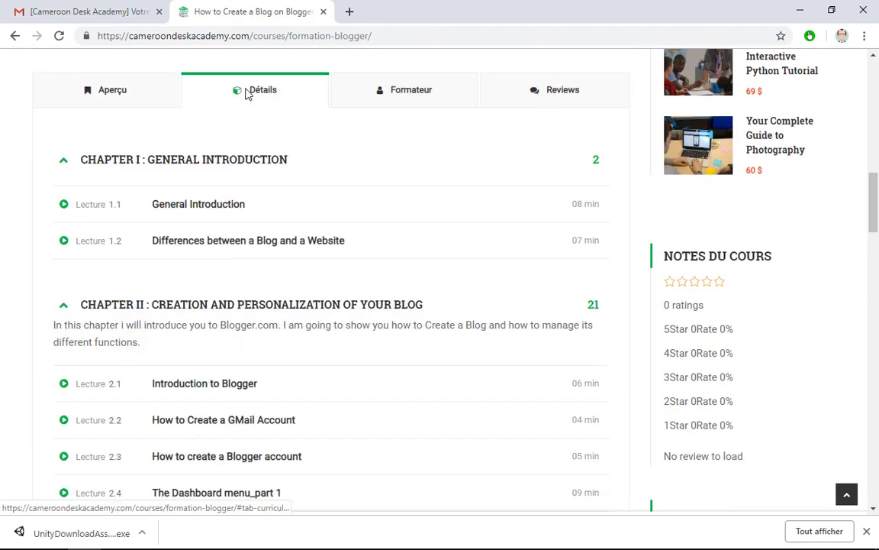
scroll(214, 231, "down", 6)
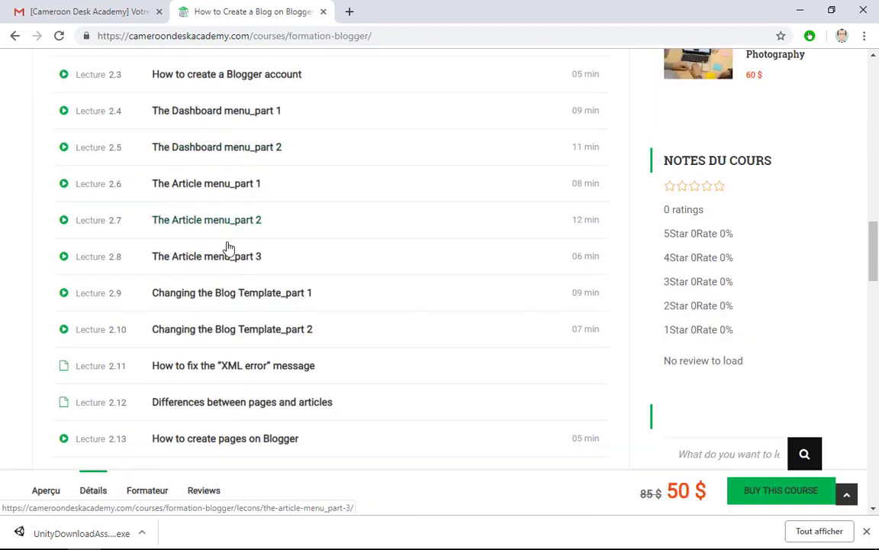
scroll(225, 249, "down", 10)
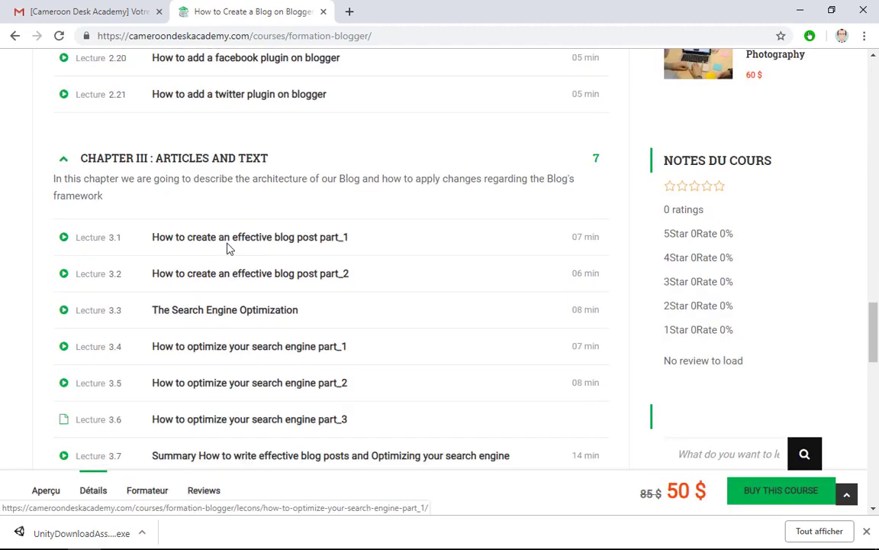
scroll(213, 191, "up", 14)
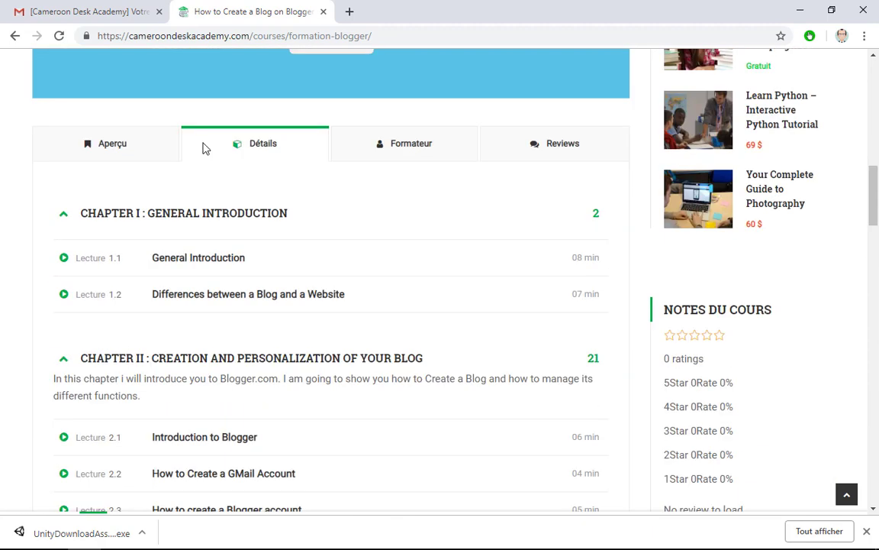
Examine the instructor's presentation and return to the course overview.
left_click(408, 145)
scroll(251, 202, "down", 2)
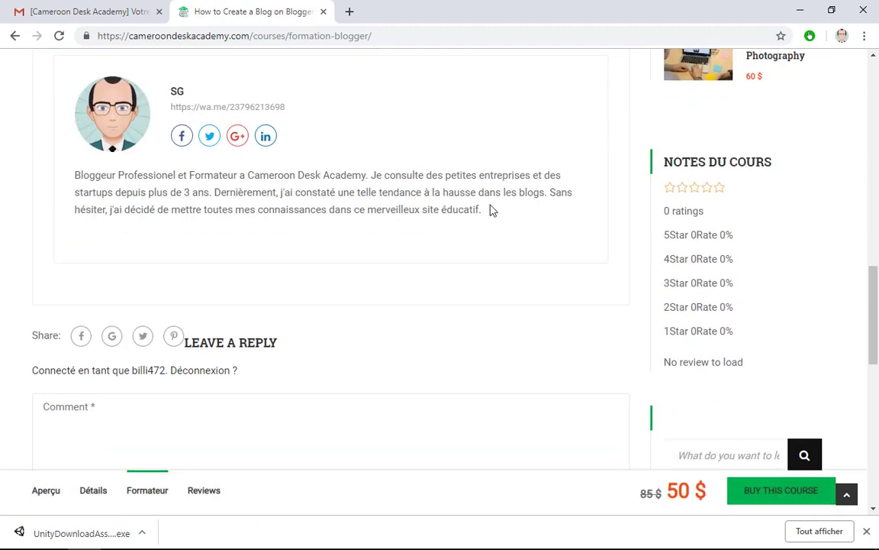
scroll(461, 203, "up", 2)
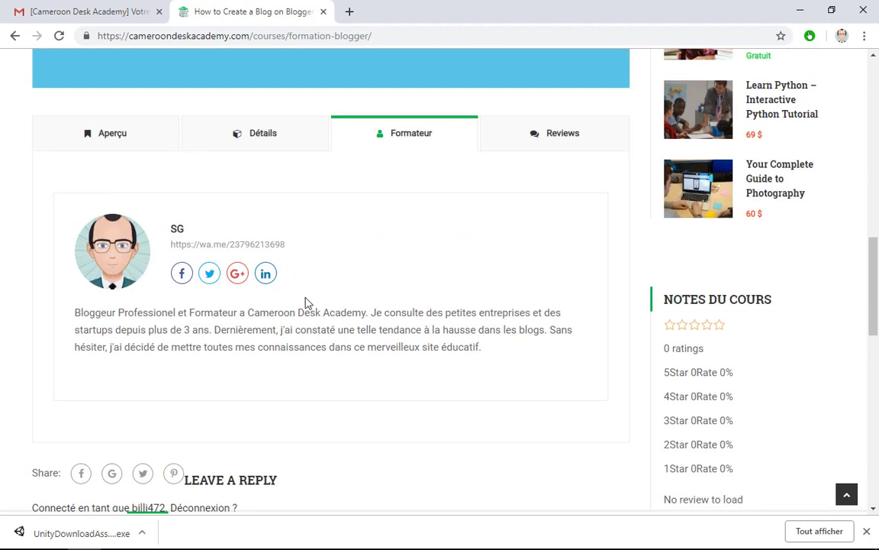
left_click(131, 137)
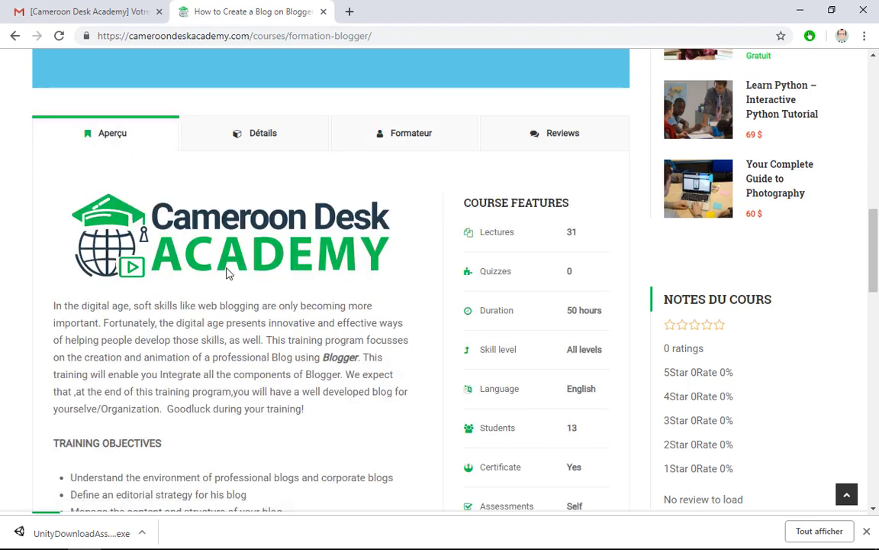
scroll(349, 333, "down", 3)
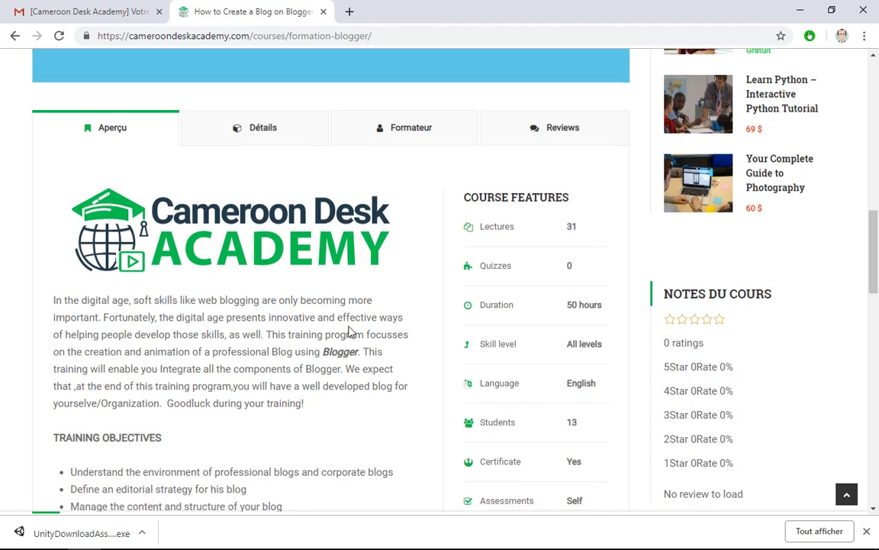
Buy the "How to Create a Blog on Blogger" course, placing the order with the offline payment method (Paiement hors ligne).
scroll(407, 322, "up", 10)
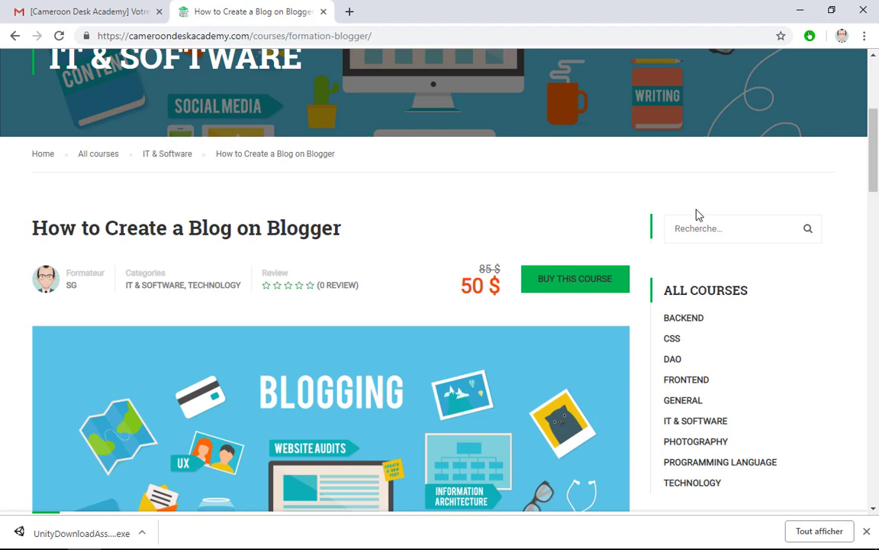
left_click(573, 281)
scroll(567, 297, "down", 5)
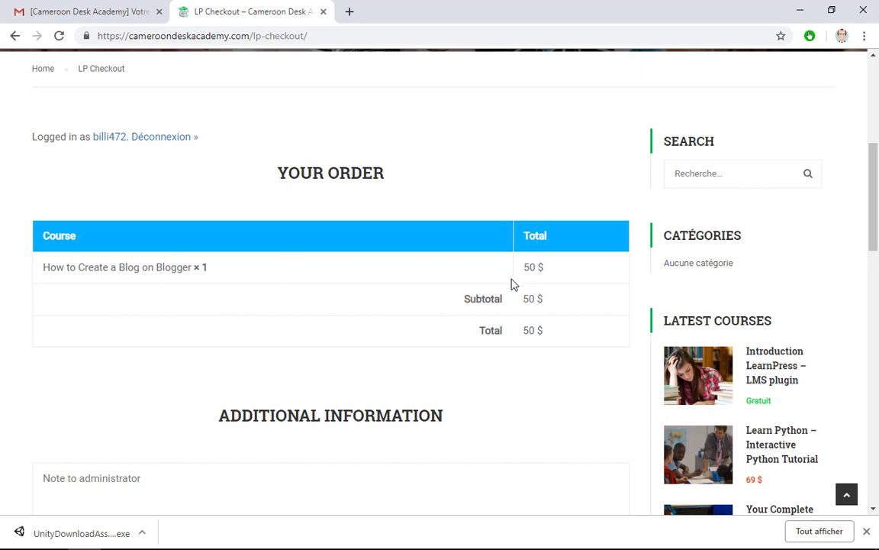
scroll(515, 288, "down", 6)
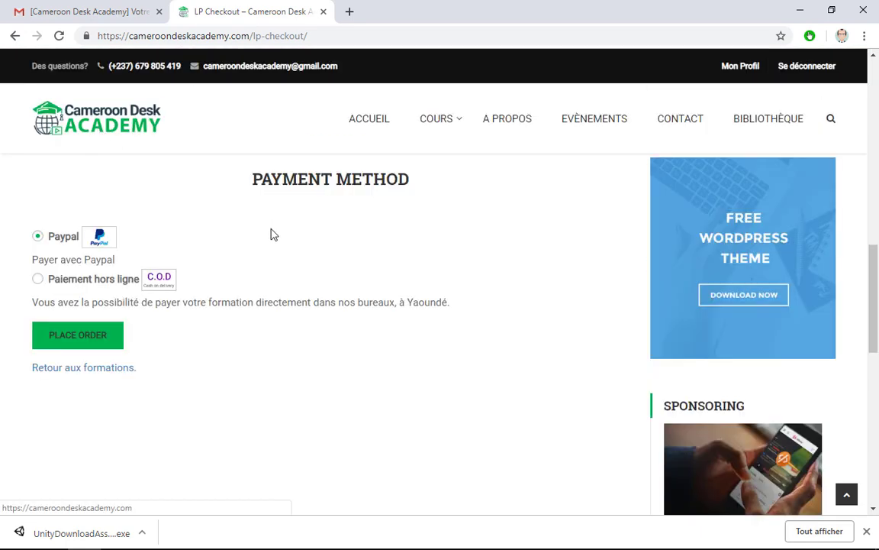
scroll(273, 233, "down", 1)
scroll(273, 222, "up", 2)
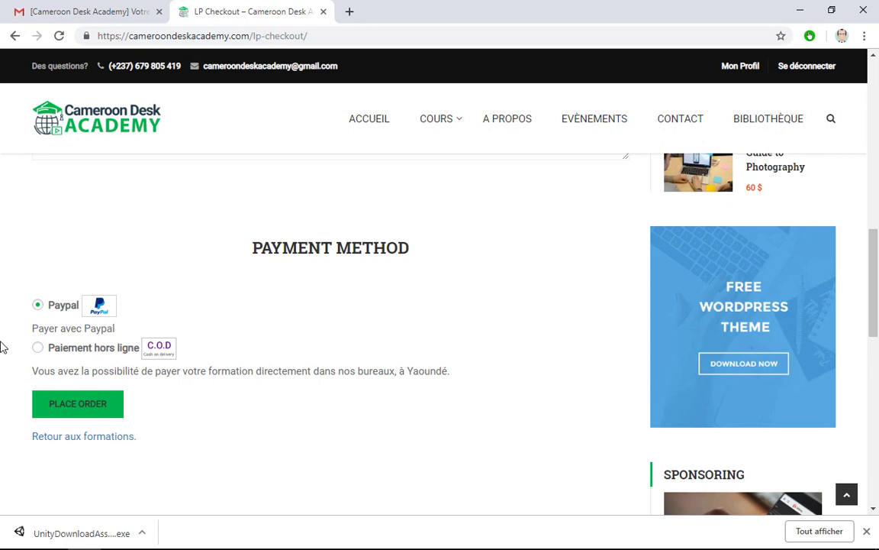
left_click(39, 349)
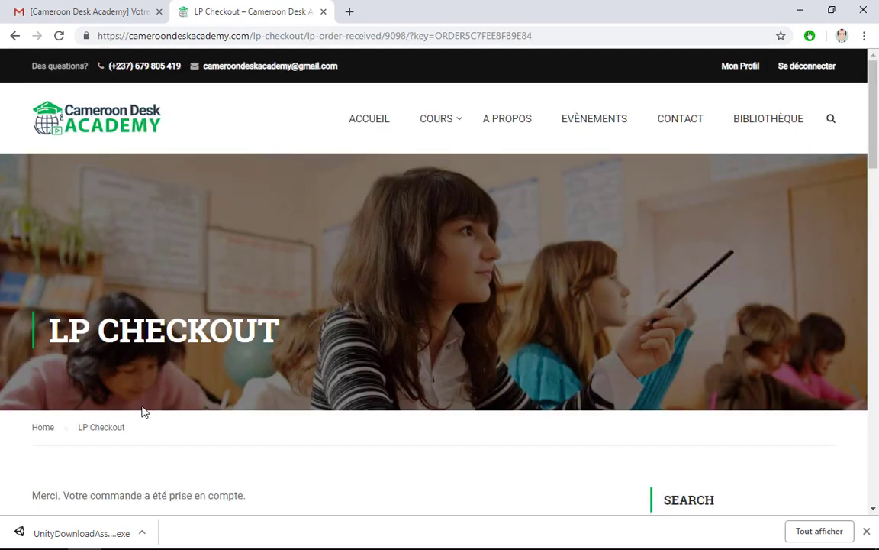
View the order confirmation, open the academy's order e-mail in Gmail and return to the order summary.
scroll(145, 412, "down", 2)
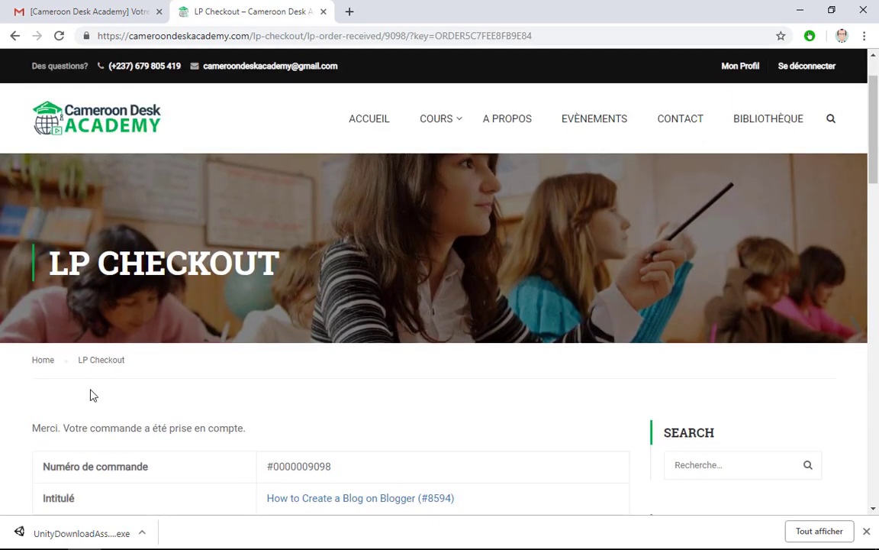
scroll(90, 393, "up", 1)
scroll(96, 382, "down", 1)
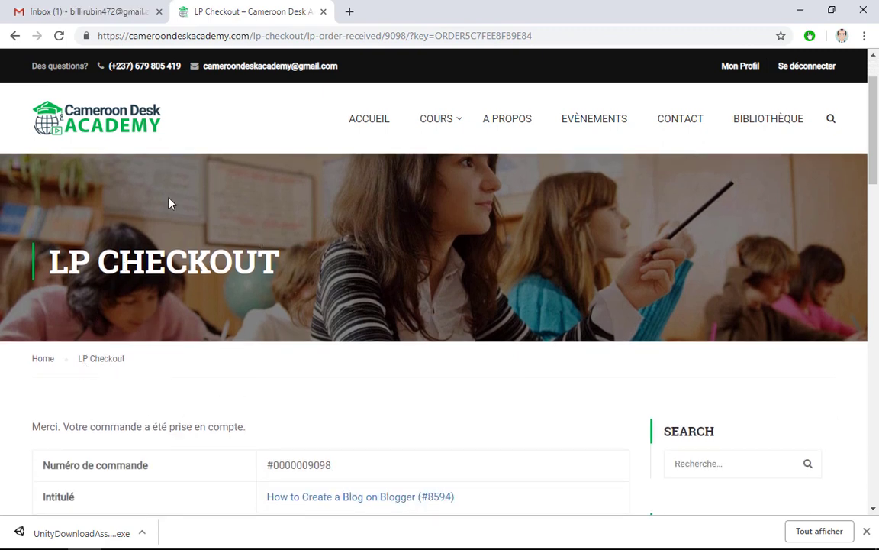
left_click(65, 6)
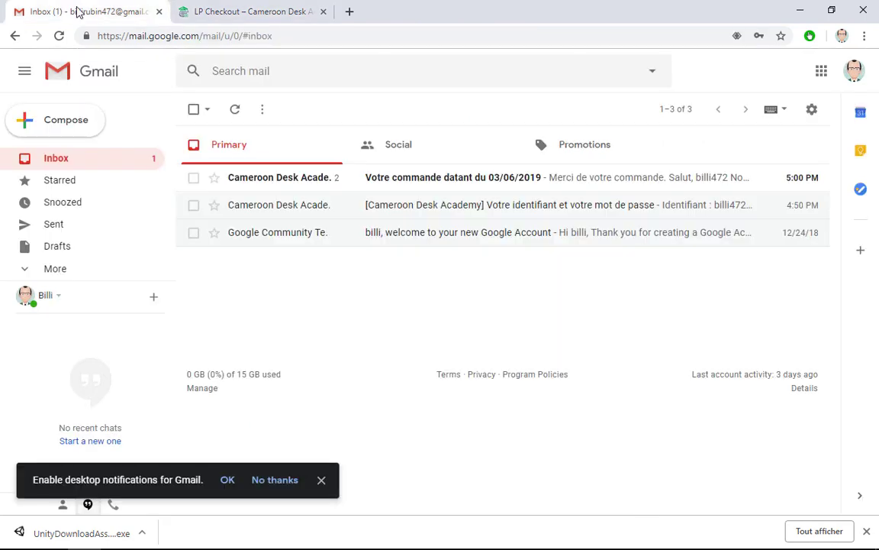
left_click(395, 180)
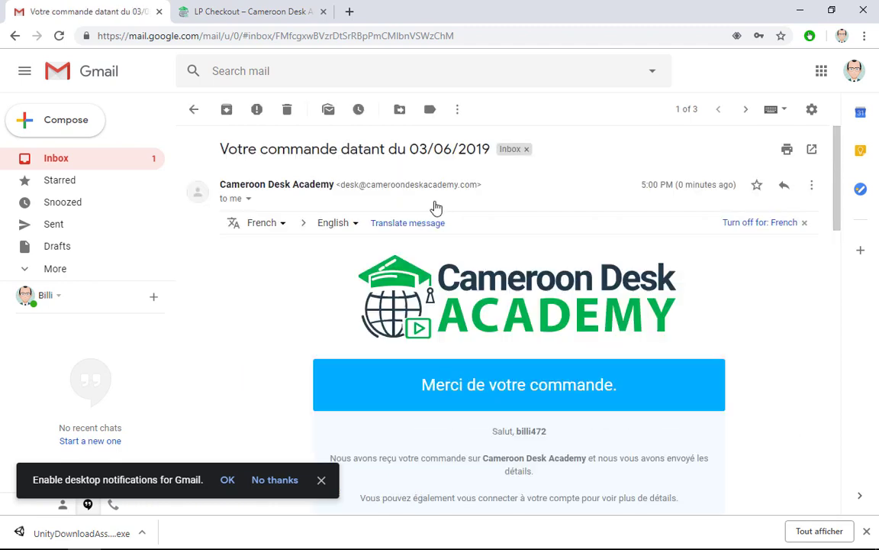
key("ctrl+Tab")
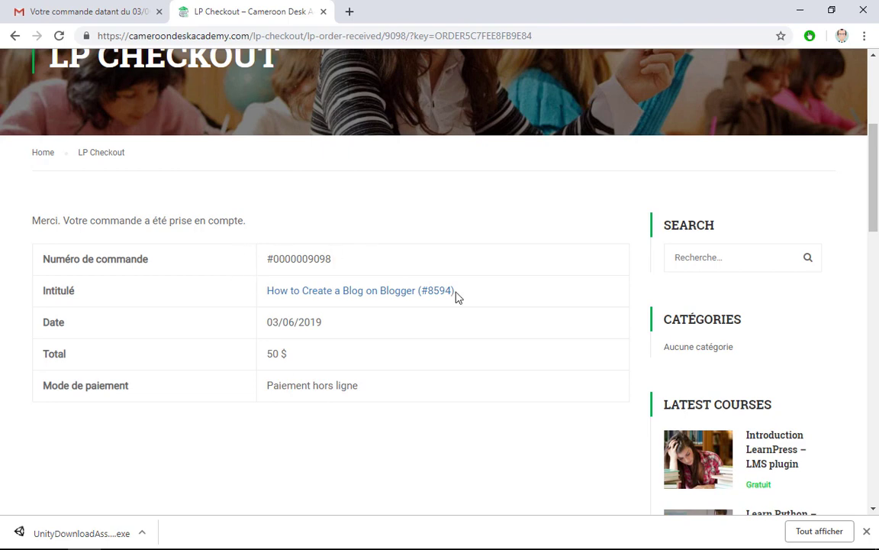
Return to the home page, open the account profile and examine the purchased courses with their date, passing grade and progress.
scroll(47, 340, "up", 3)
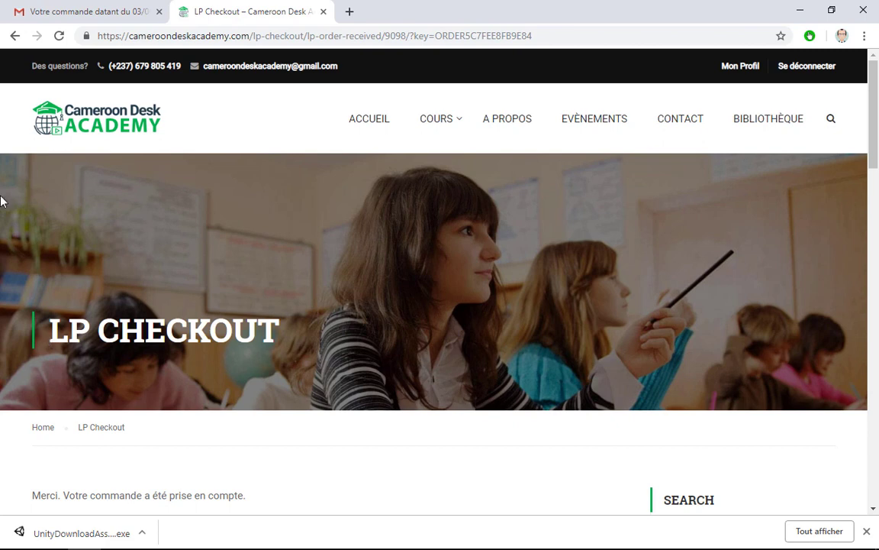
left_click(358, 121)
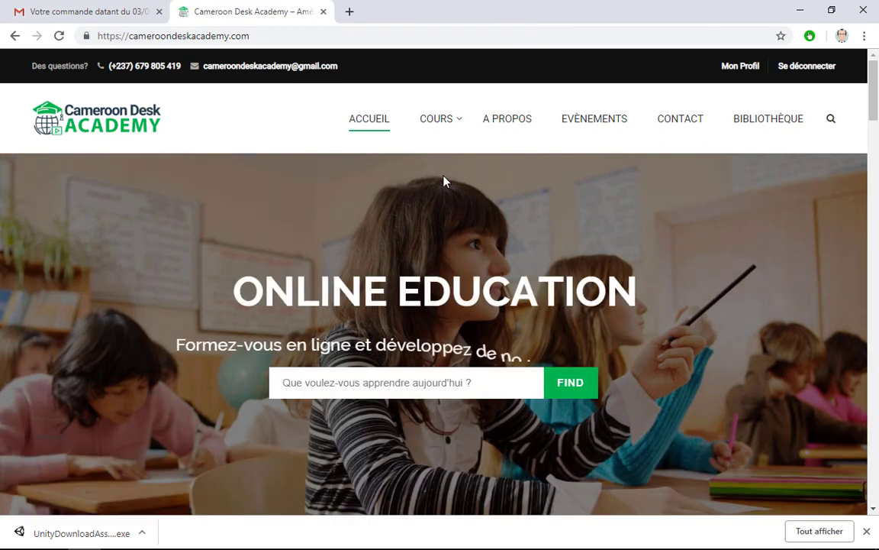
left_click(739, 67)
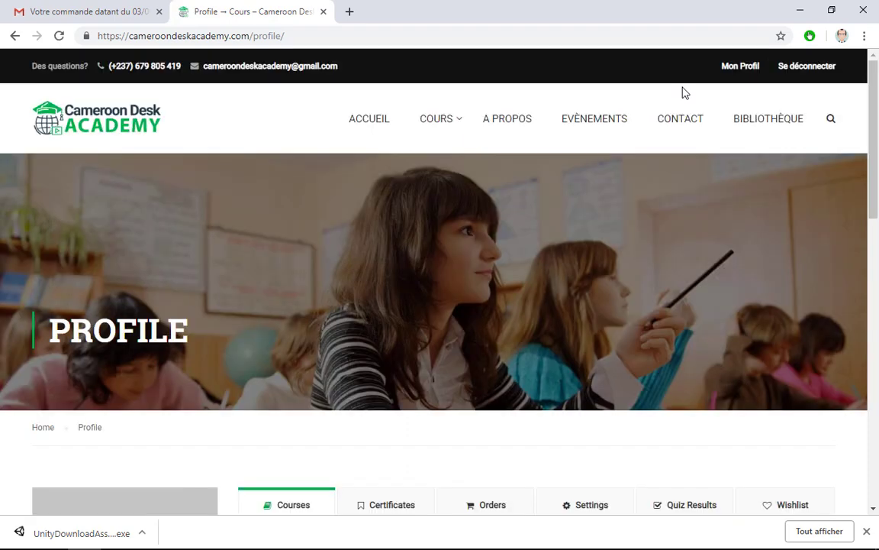
scroll(351, 181, "down", 5)
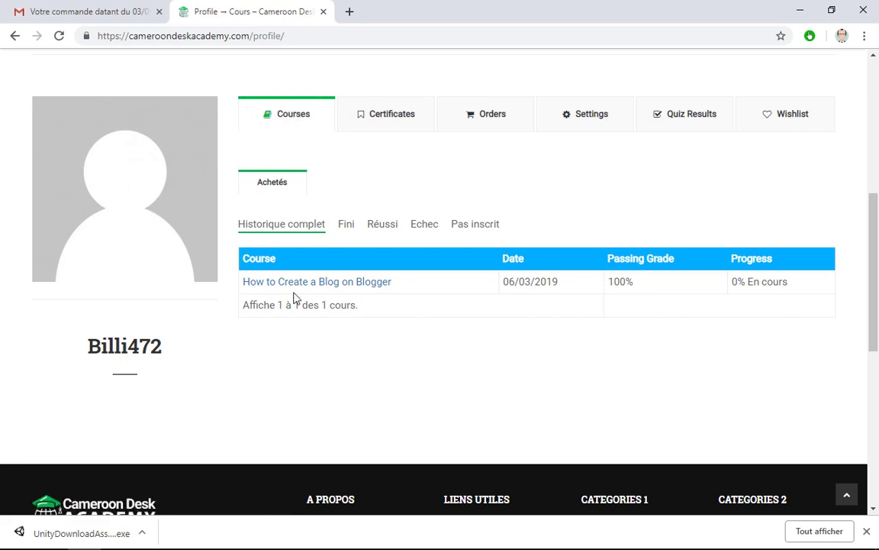
scroll(365, 89, "up", 5)
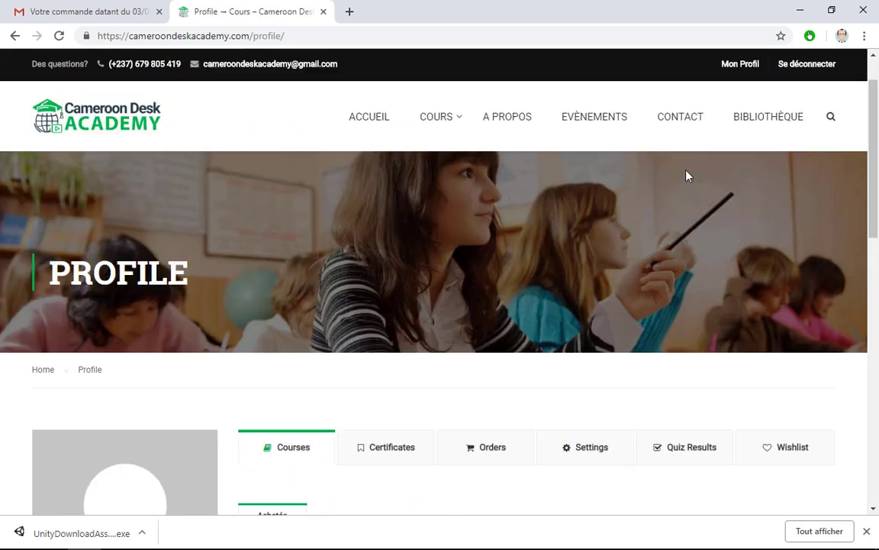
scroll(320, 313, "down", 3)
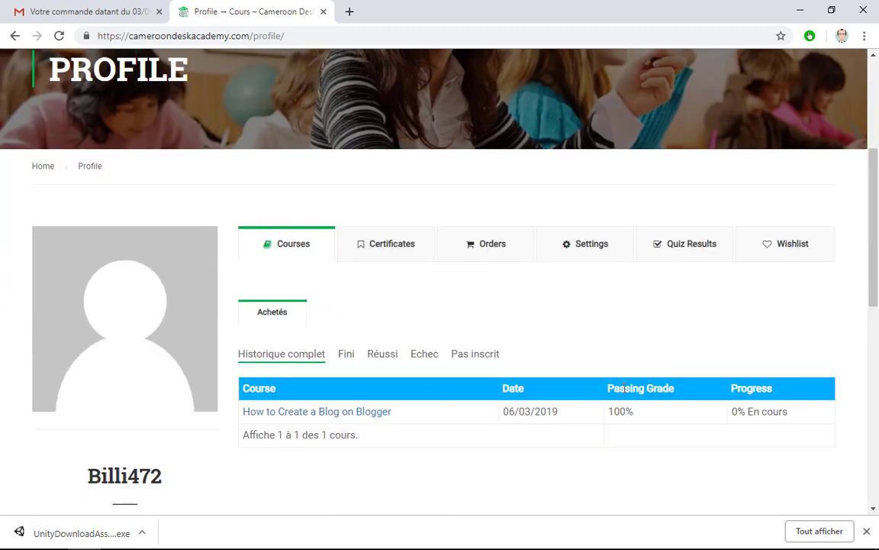
scroll(506, 385, "down", 2)
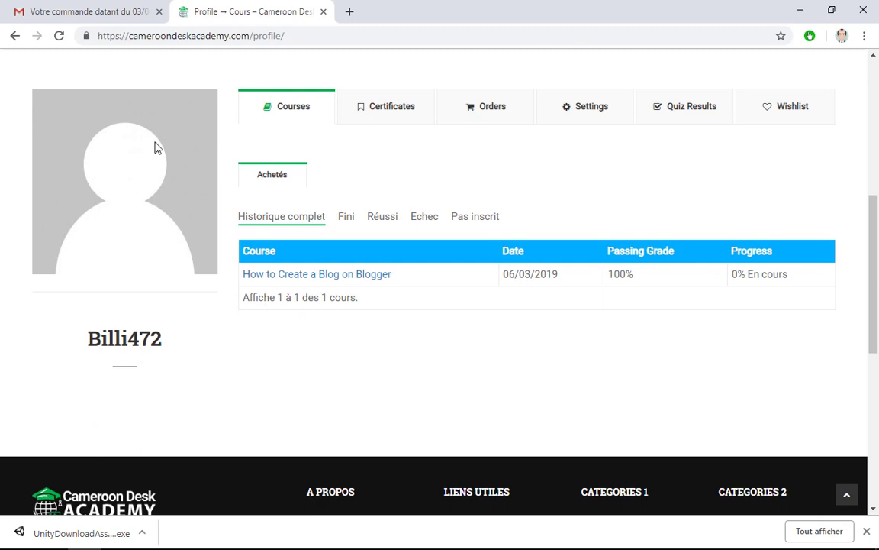
scroll(251, 222, "up", 4)
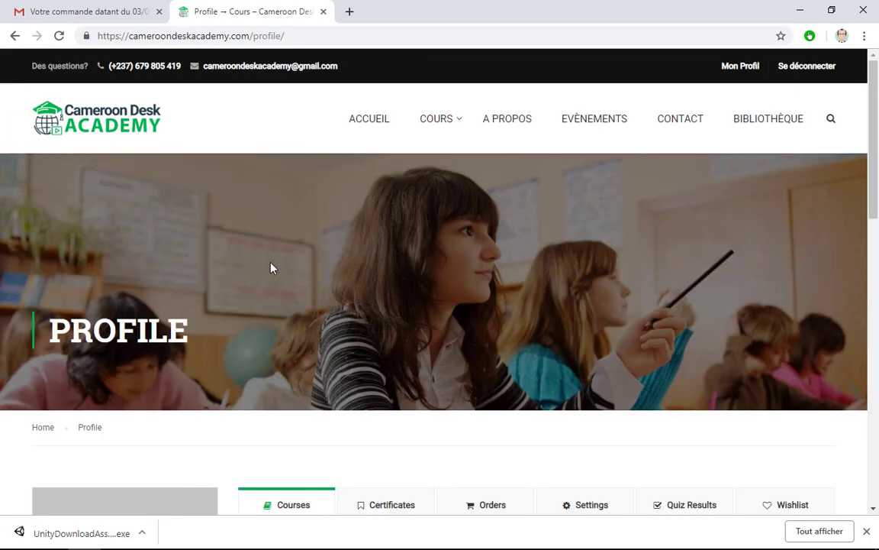
scroll(271, 267, "down", 4)
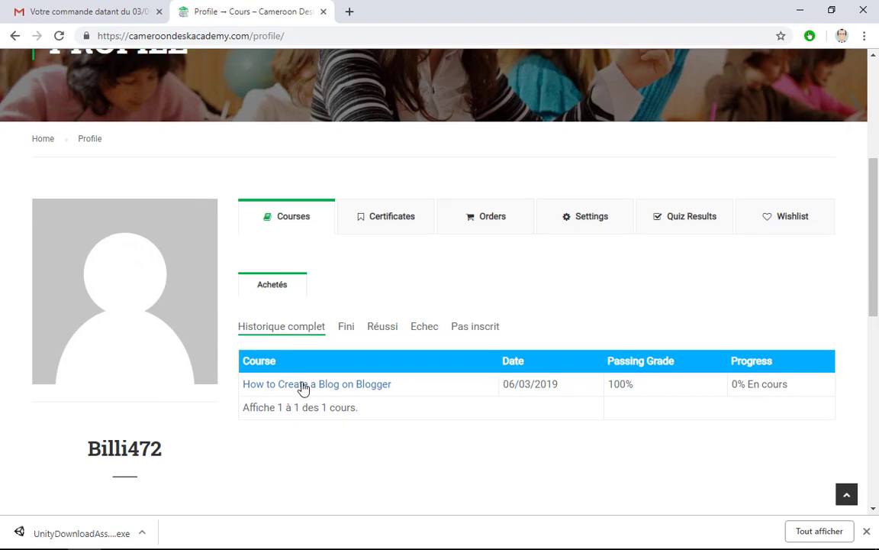
Open the purchased Blogger course from the profile and start playing the "How to Create a GMail Account" lecture video.
left_click(303, 388)
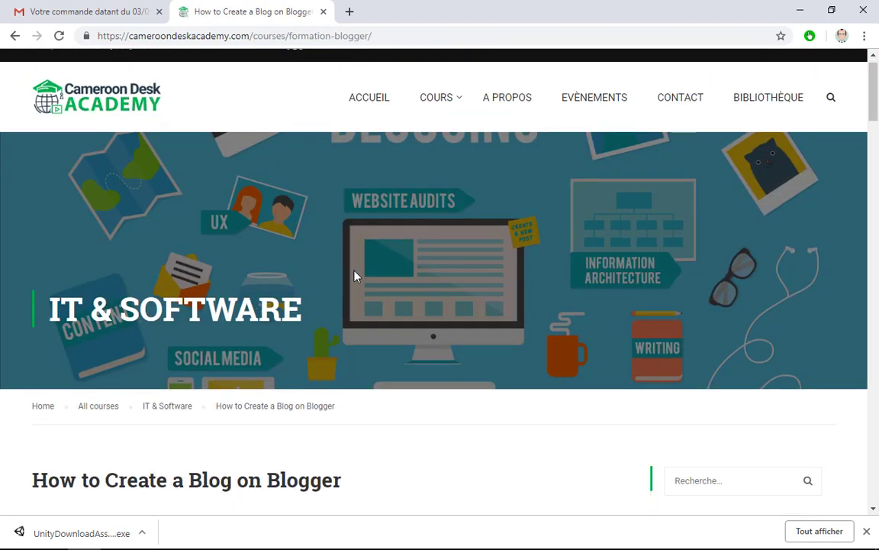
scroll(355, 273, "down", 8)
scroll(363, 254, "down", 5)
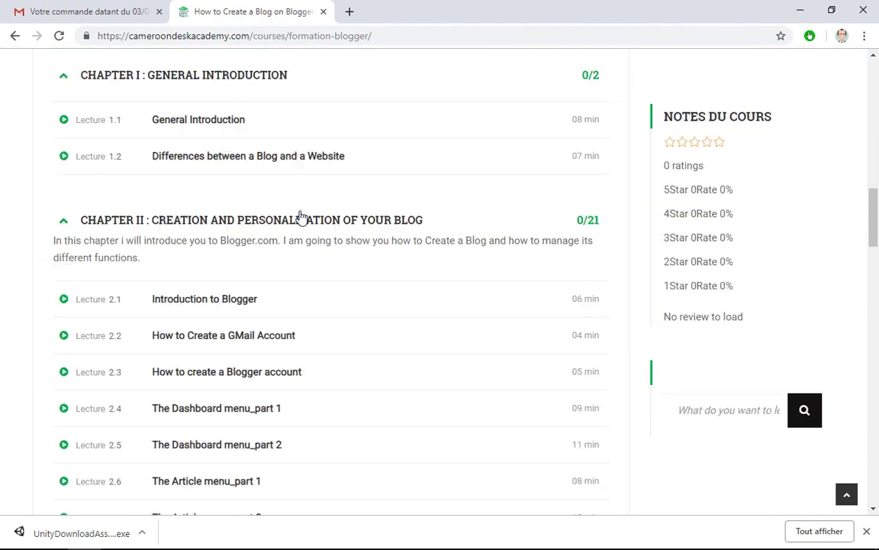
left_click(212, 323)
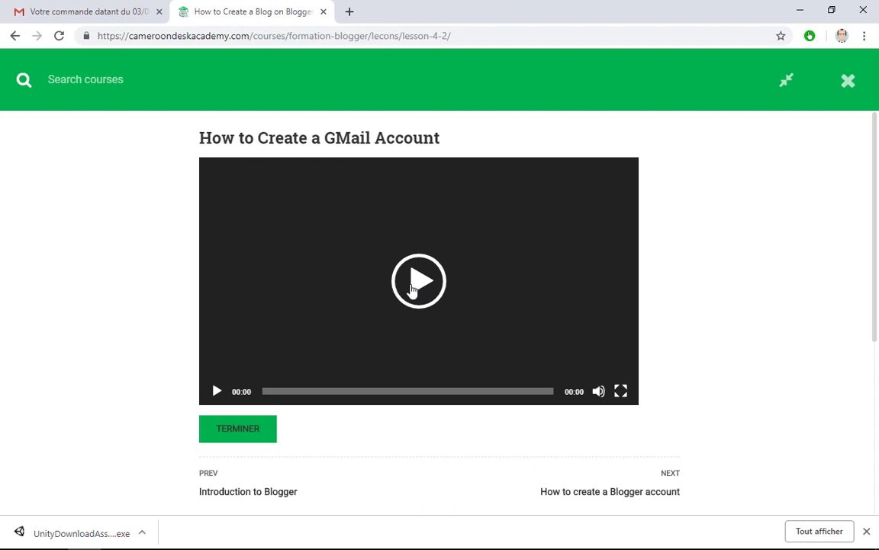
left_click(413, 288)
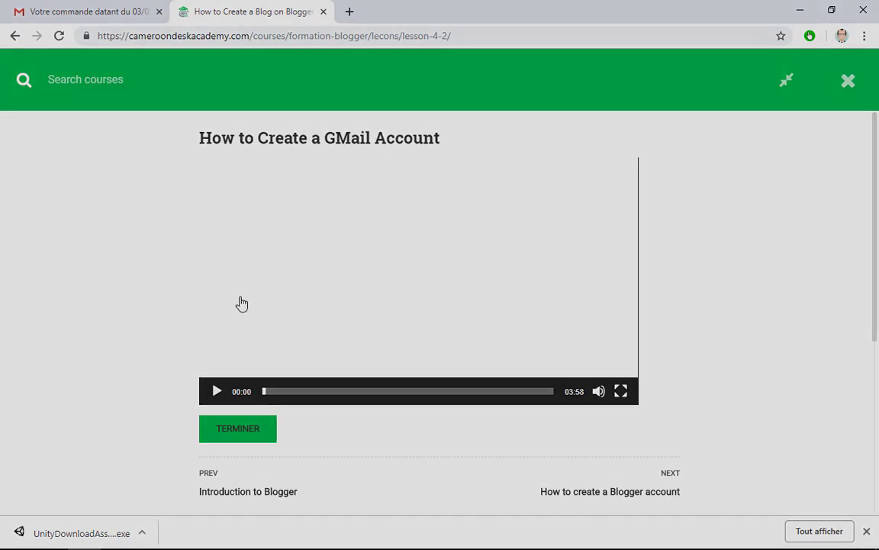